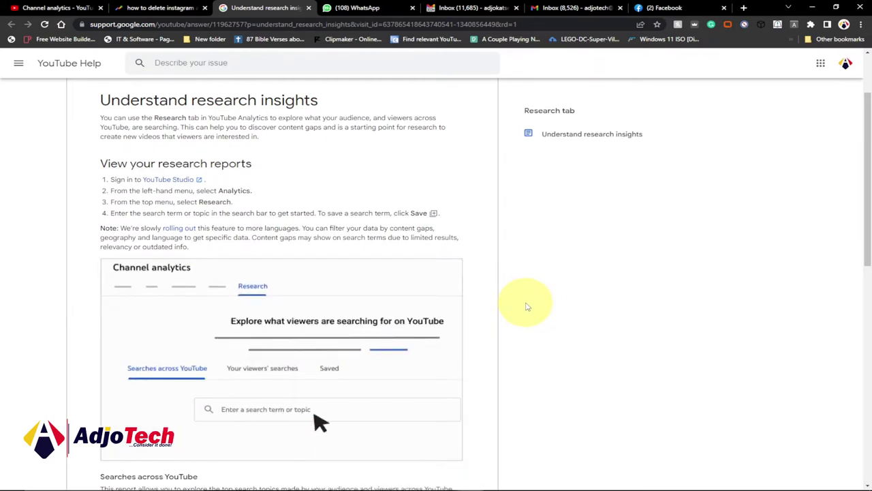
# Switch to the channel analytics research page, show your viewers' searches, and check the countries offered by the geography filter
pyautogui.click(58, 7)
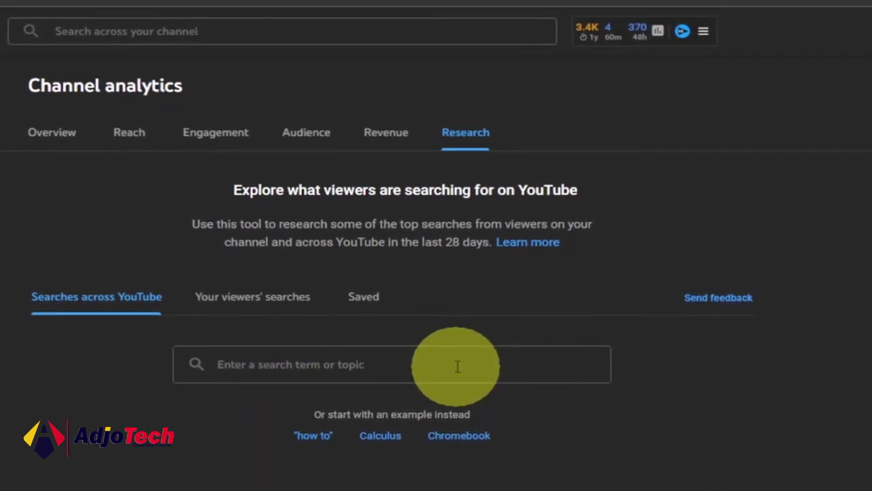
pyautogui.click(249, 305)
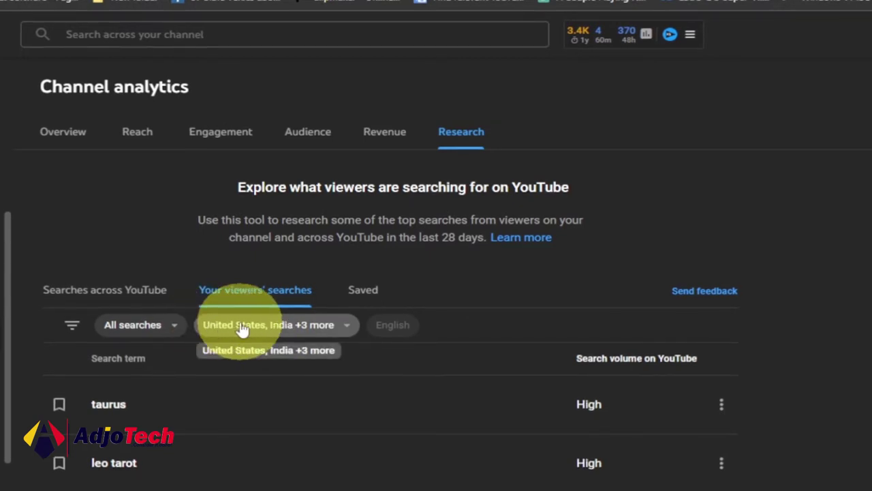
pyautogui.click(349, 329)
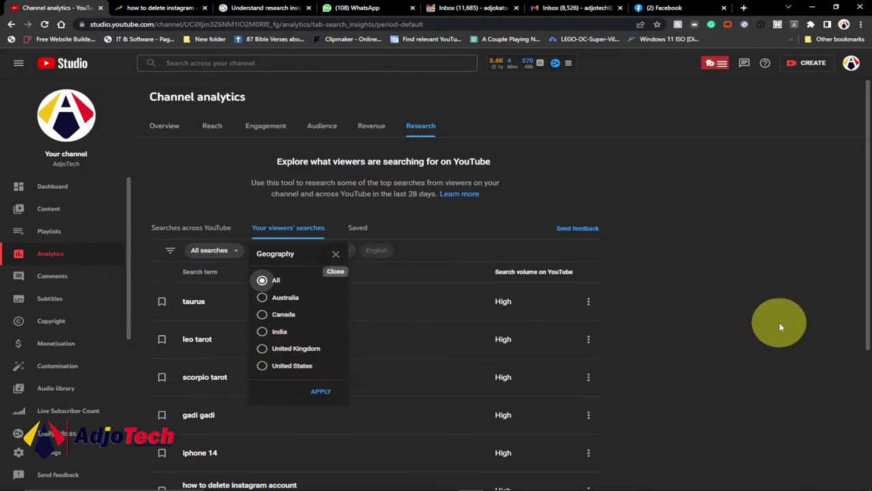
pyautogui.click(781, 327)
# Examine the search terms, their search volumes and any content gap labels in the viewers' searches report
pyautogui.scroll(-2, 763, 311)
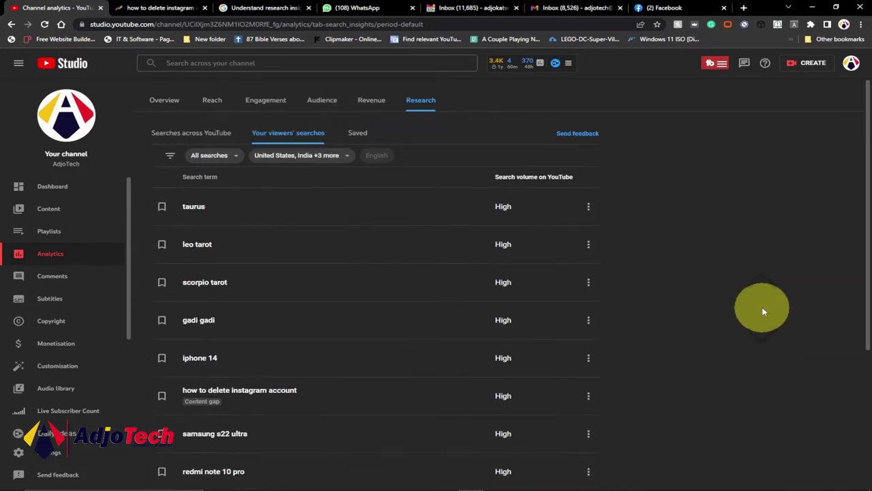
pyautogui.scroll(-2, 763, 312)
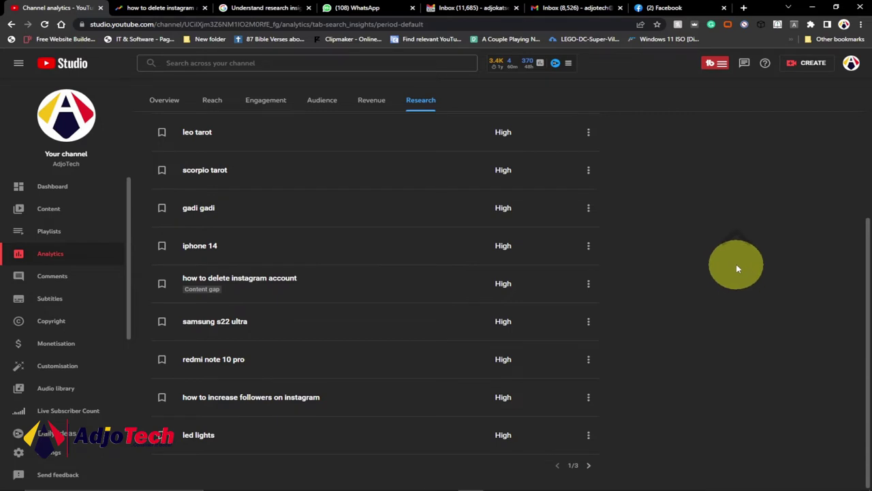
pyautogui.scroll(2, 643, 259)
pyautogui.scroll(-1, 312, 321)
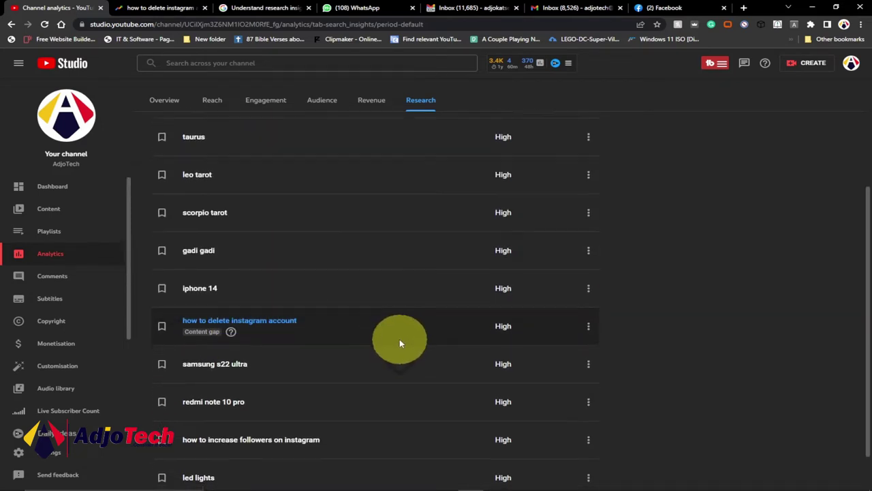
pyautogui.scroll(-1, 399, 339)
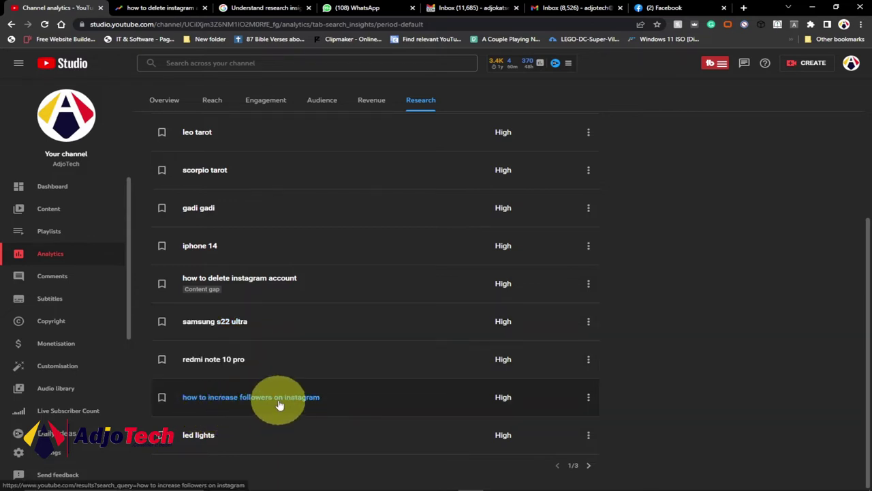
pyautogui.scroll(2, 610, 371)
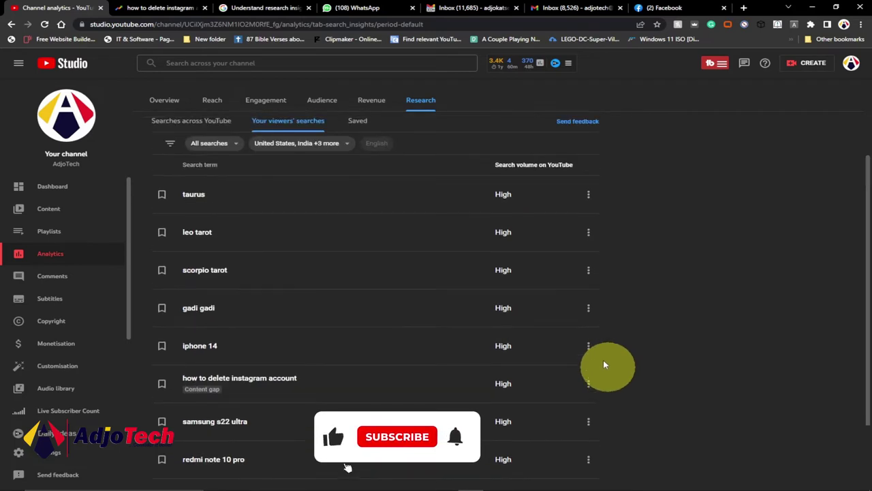
pyautogui.scroll(1, 603, 364)
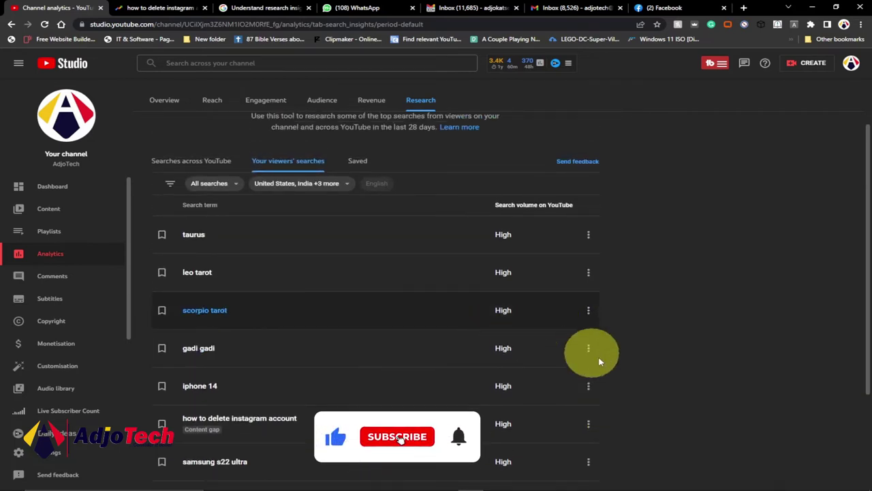
pyautogui.scroll(-2, 651, 339)
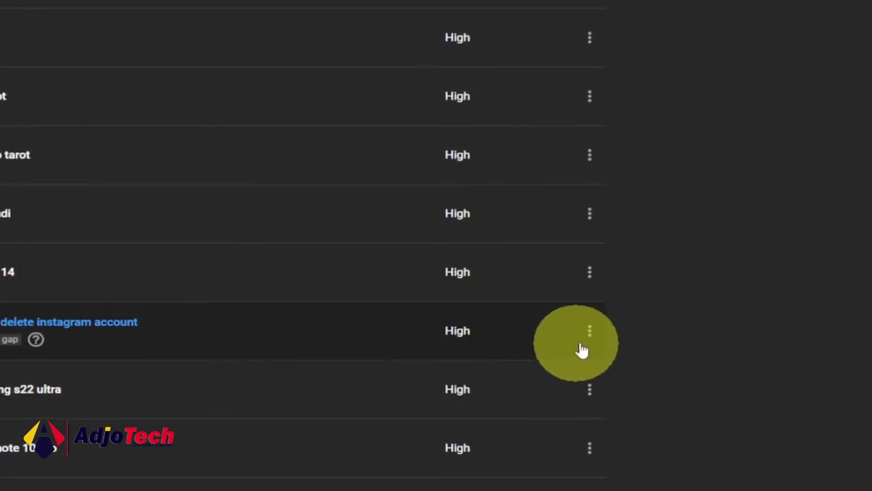
# View the options for "how to delete instagram account" and examine its Google Trends page, including interest by region and related queries
pyautogui.click(592, 333)
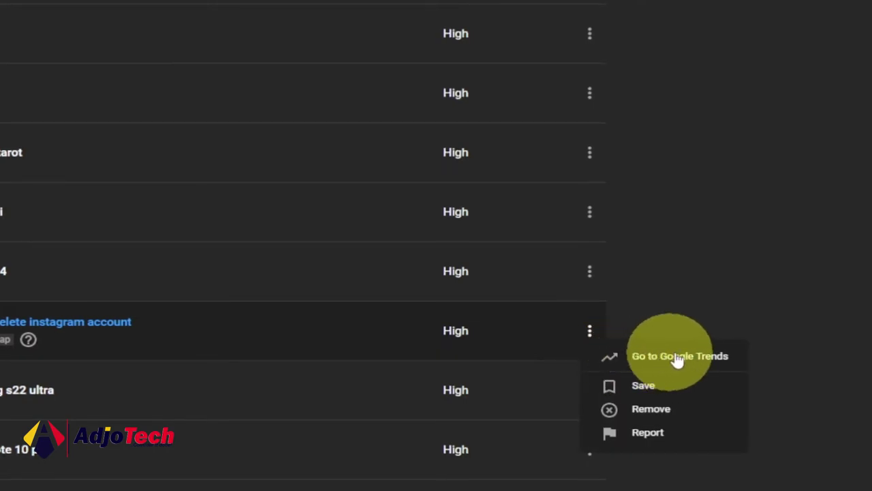
pyautogui.click(714, 311)
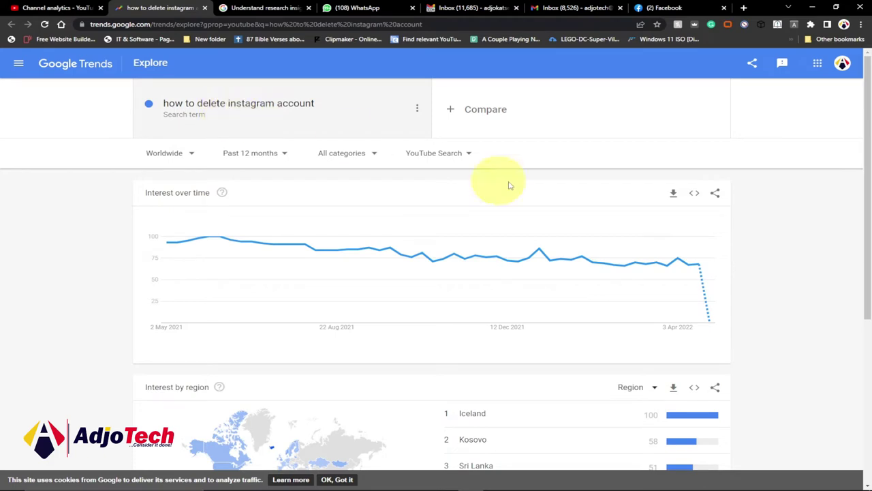
pyautogui.scroll(-4, 627, 238)
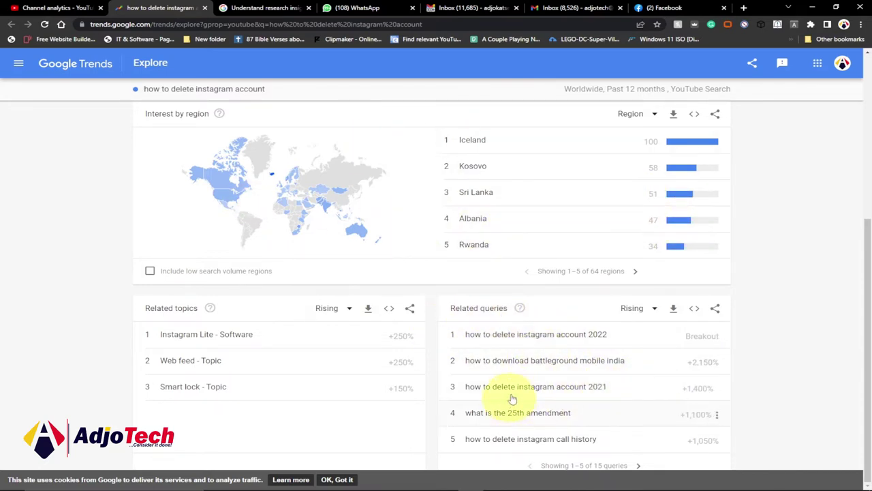
pyautogui.scroll(4, 334, 351)
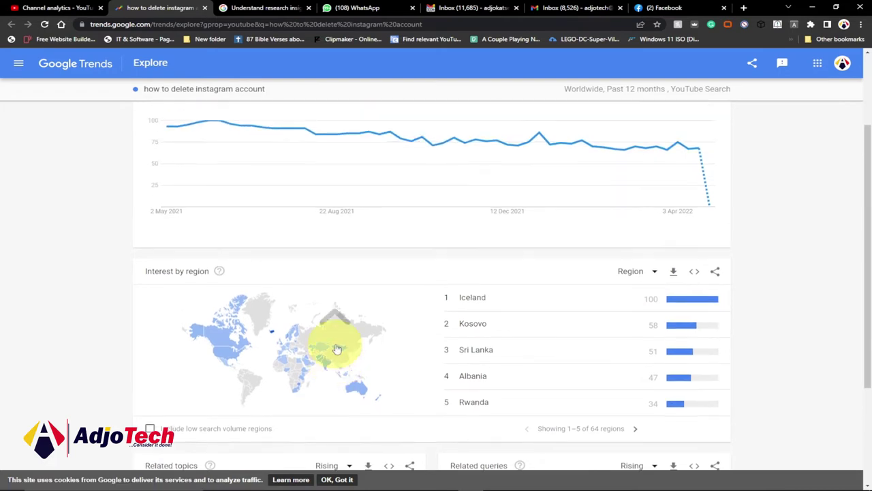
# Return to the channel analytics page, dismiss the term's open options and look over the viewers' search terms again
pyautogui.click(66, 10)
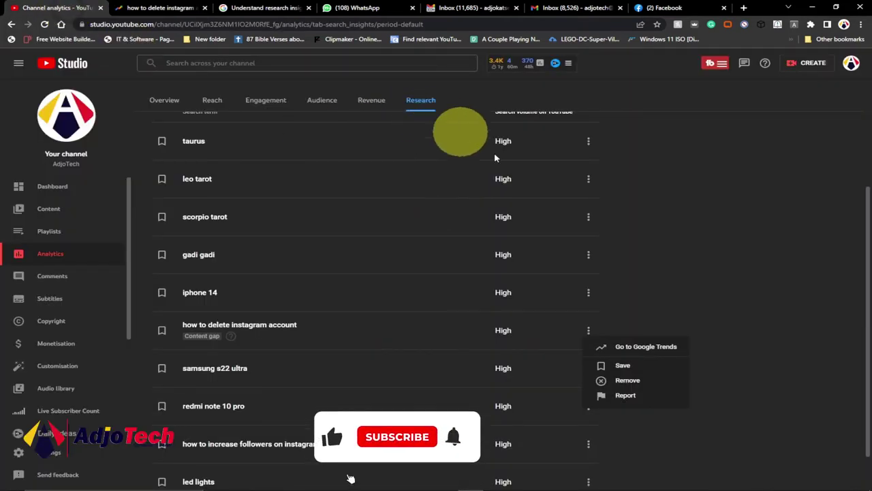
pyautogui.click(724, 247)
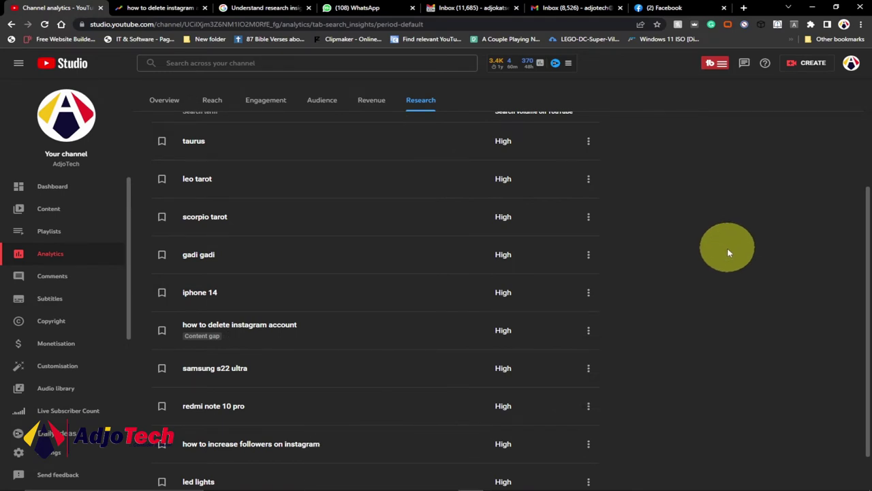
pyautogui.scroll(-1, 726, 266)
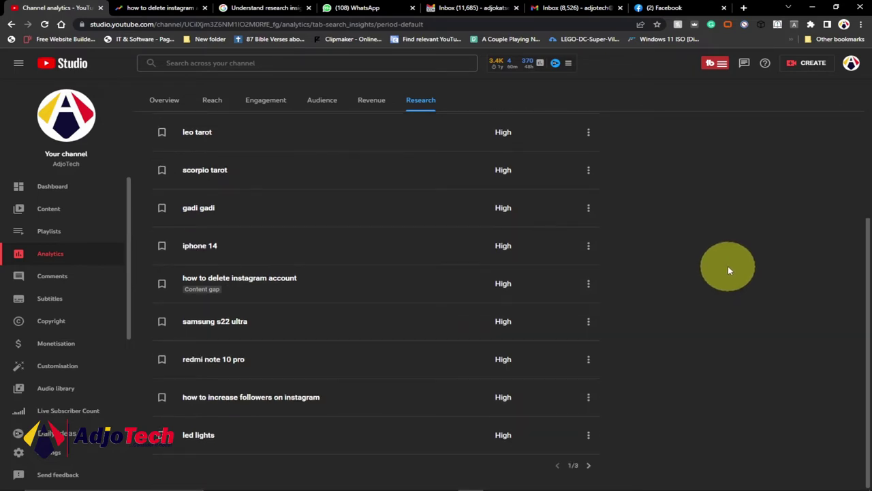
pyautogui.scroll(1, 729, 313)
pyautogui.scroll(3, 729, 313)
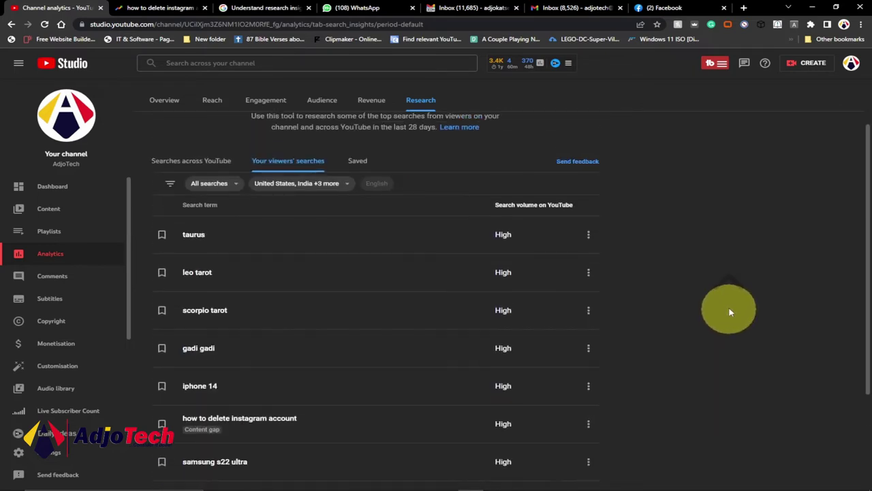
# Search across YouTube for "how to create a facebook page" and review the related terms with their search volumes
pyautogui.click(208, 167)
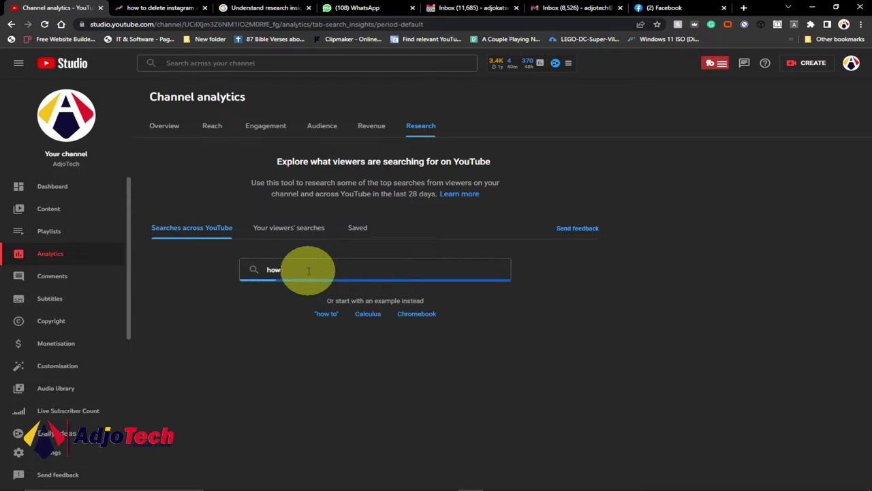
pyautogui.click(309, 271)
pyautogui.write('how to create a facebook')
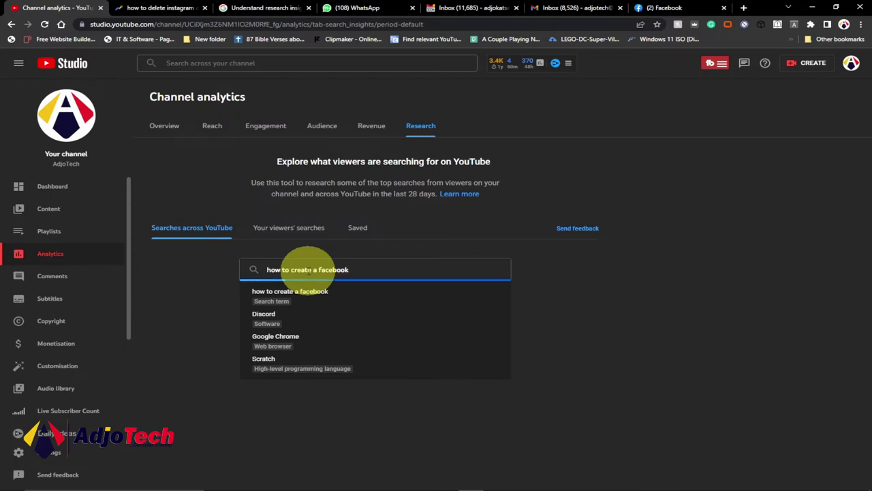
pyautogui.write('ge')
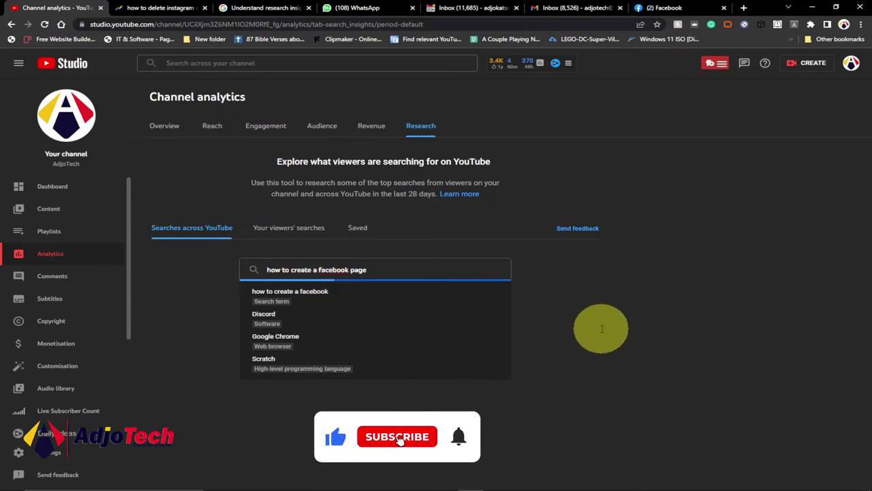
pyautogui.press('Return')
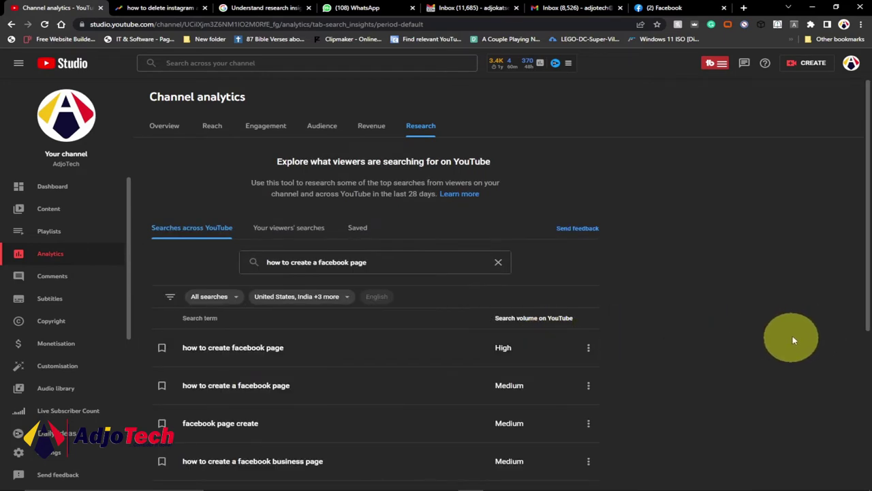
pyautogui.scroll(-3, 792, 341)
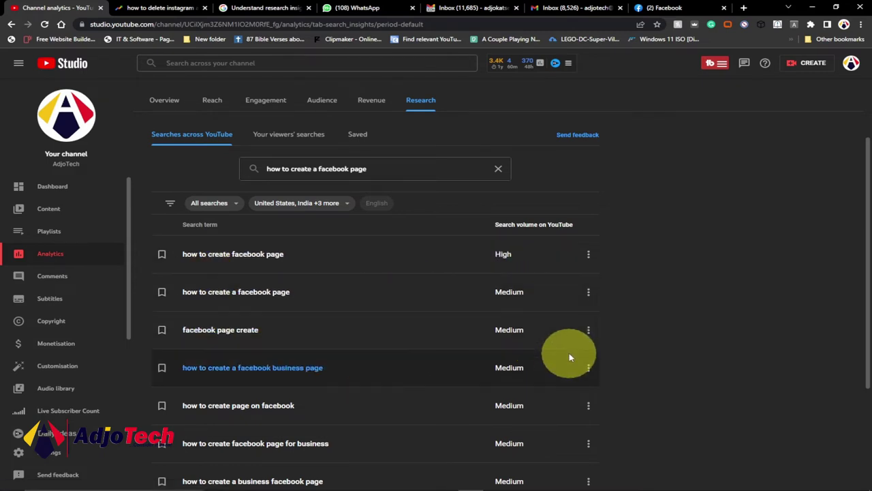
pyautogui.scroll(-3, 603, 383)
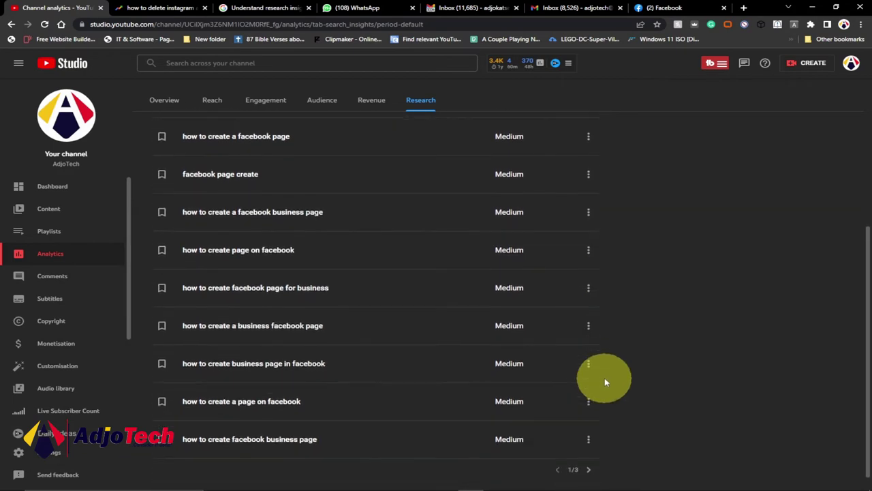
pyautogui.scroll(3, 623, 380)
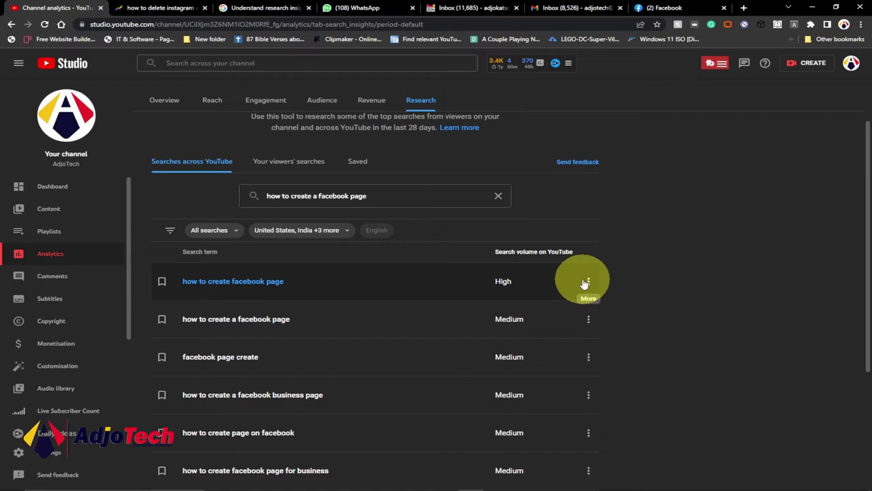
# Switch to the YouTube Help article "Understand research insights" and read its steps for viewing research reports and its report descriptions
pyautogui.click(251, 7)
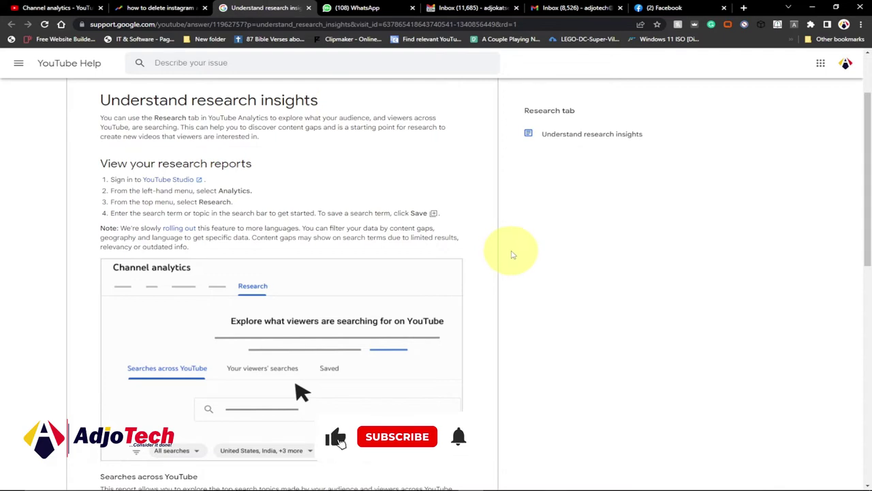
pyautogui.scroll(2, 526, 250)
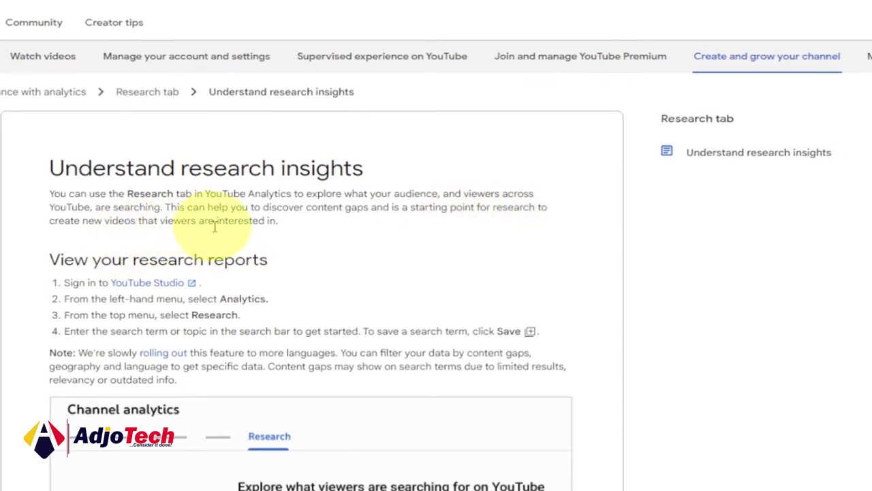
pyautogui.tripleClick(525, 333)
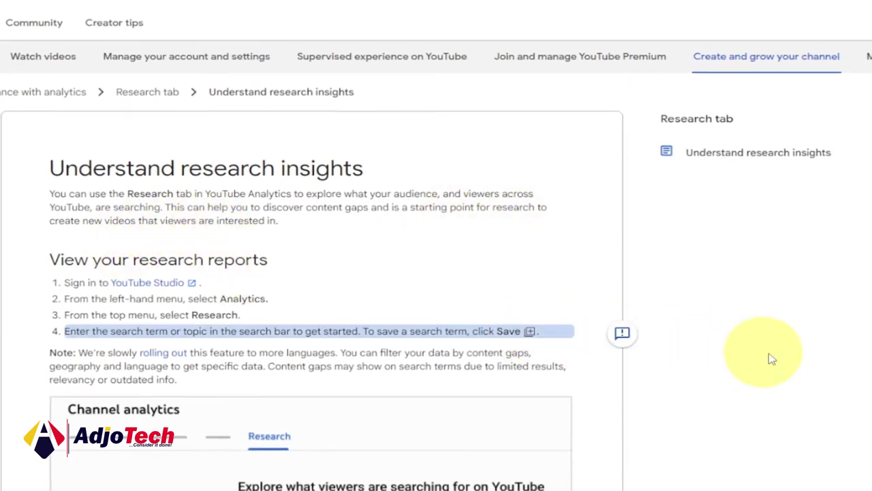
pyautogui.click(769, 355)
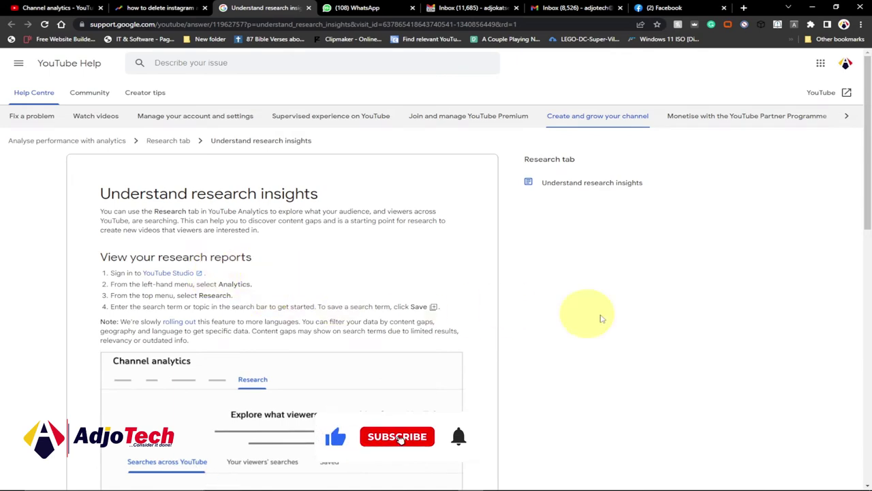
pyautogui.scroll(-1, 586, 313)
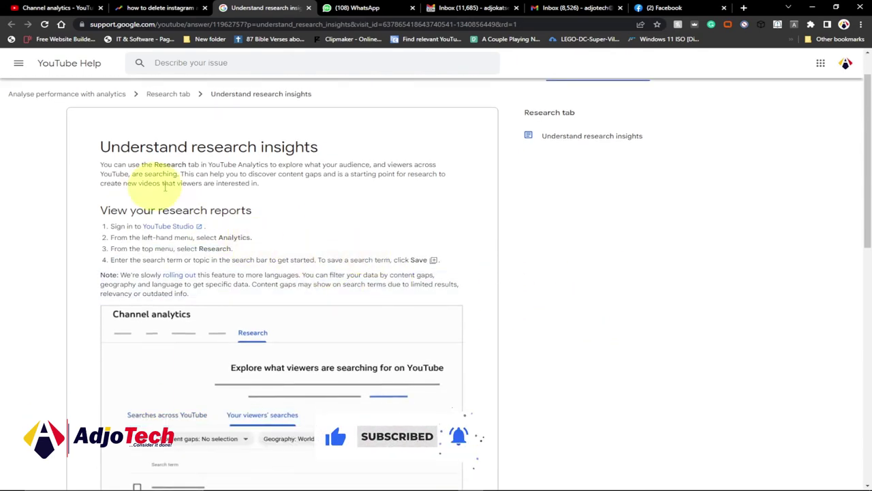
pyautogui.scroll(-8, 305, 300)
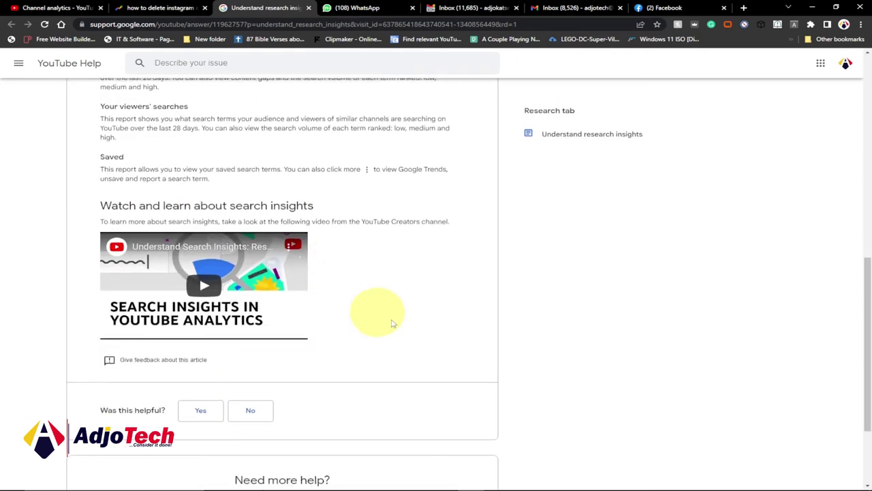
pyautogui.scroll(10, 567, 373)
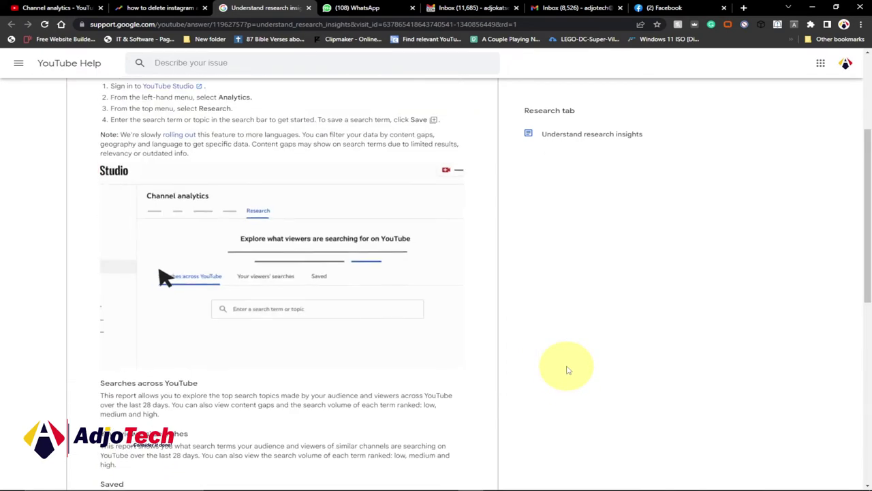
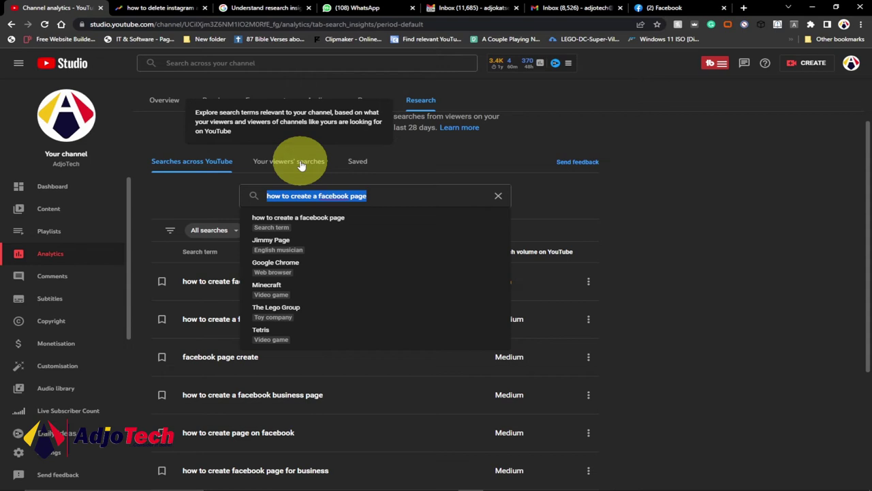
# Return to your viewers' searches in the channel analytics and view the content gap explanation for "how to delete instagram account"
pyautogui.click(302, 163)
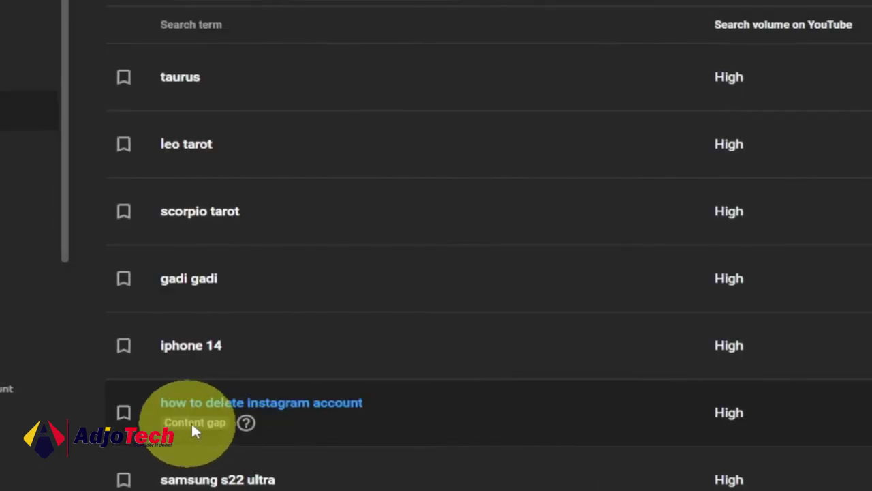
pyautogui.moveTo(244, 422)
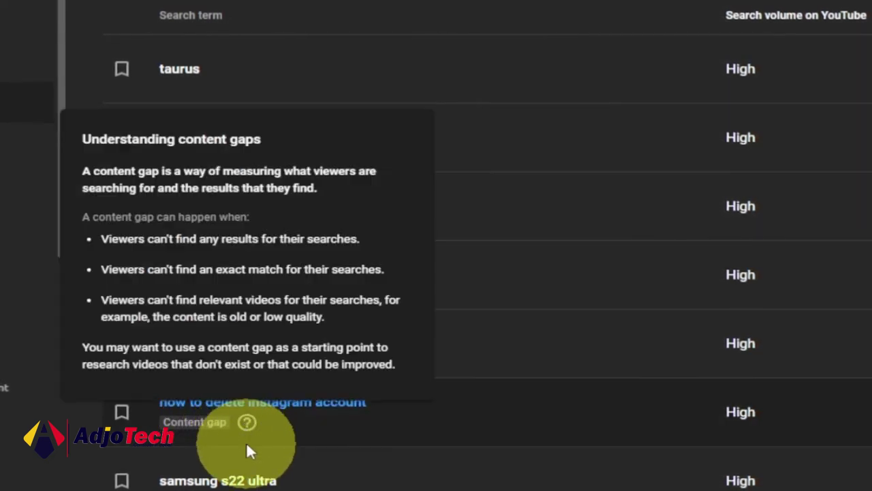
# Reread the content gap explanation for "how to delete instagram account" and review the list of your viewers' search terms with their search volumes
pyautogui.moveTo(244, 433)
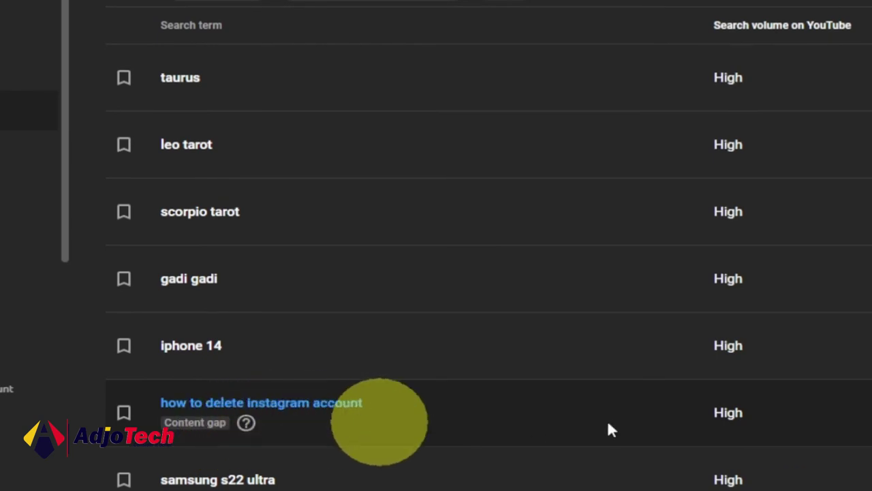
pyautogui.click(246, 424)
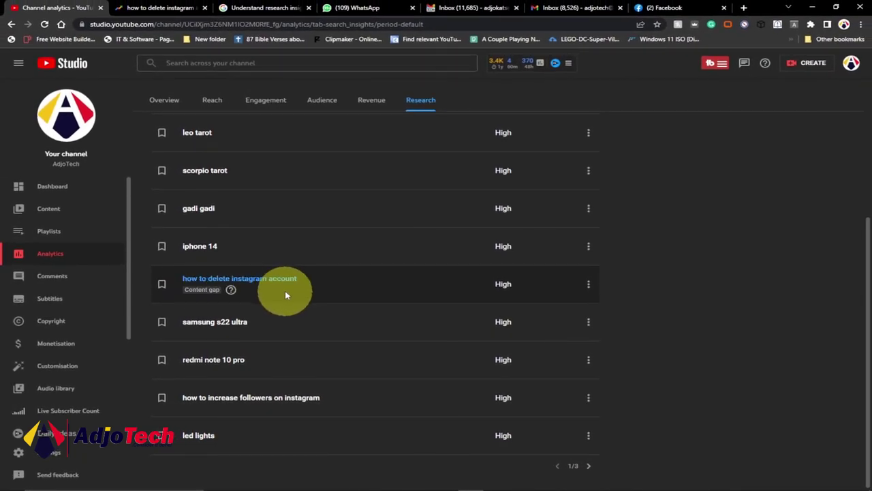
pyautogui.scroll(3, 304, 289)
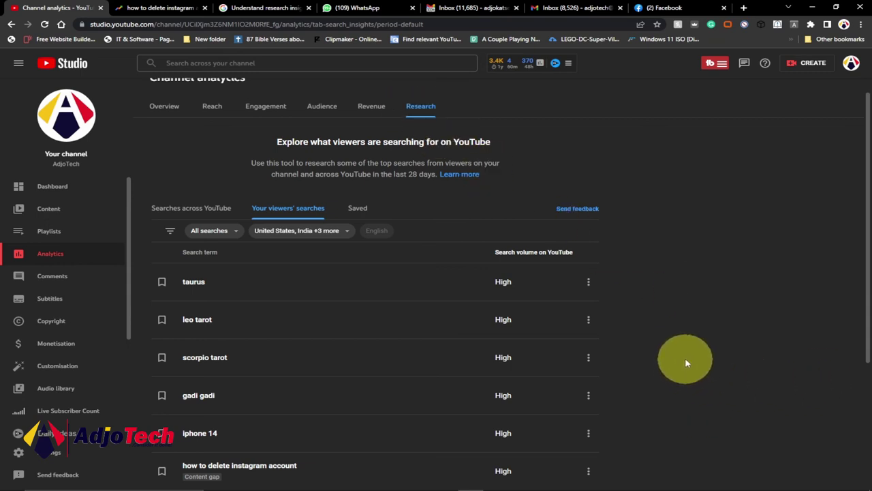
pyautogui.scroll(-2, 686, 357)
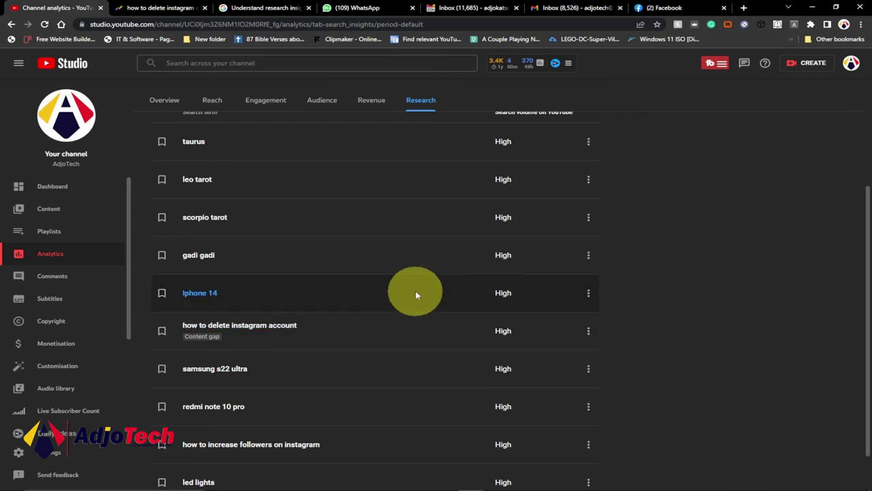
pyautogui.scroll(3, 416, 294)
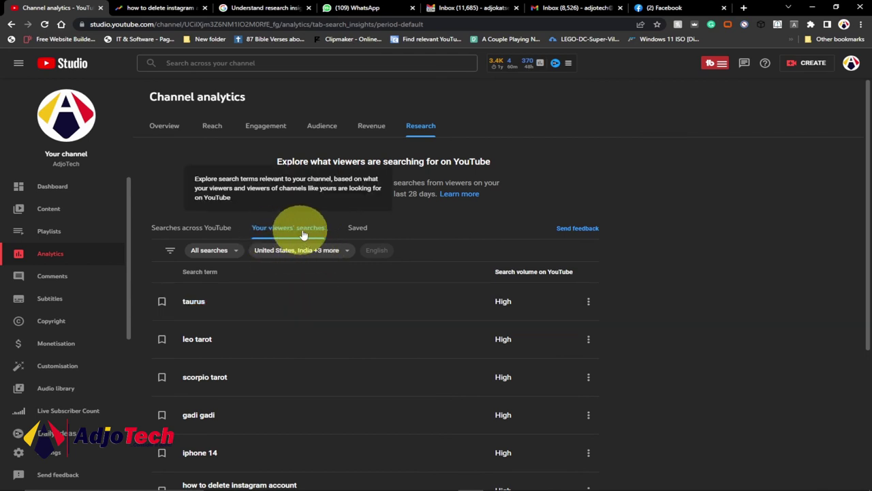
pyautogui.scroll(-2, 343, 388)
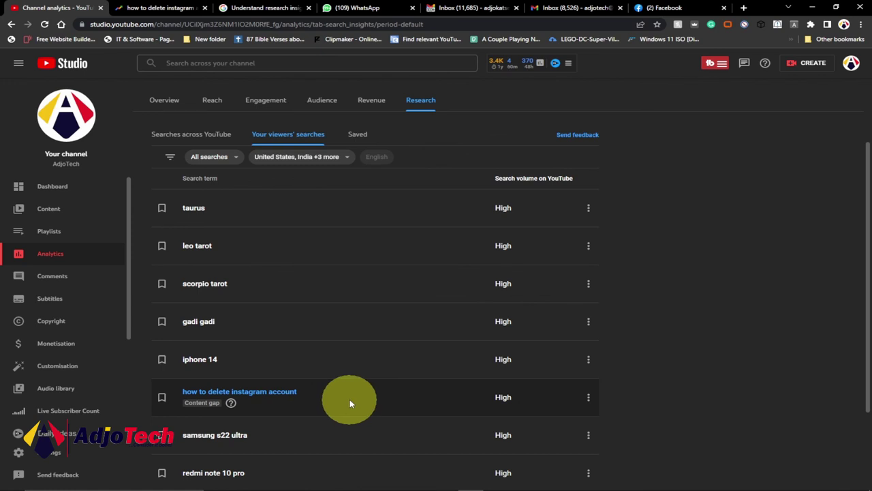
pyautogui.scroll(1, 363, 401)
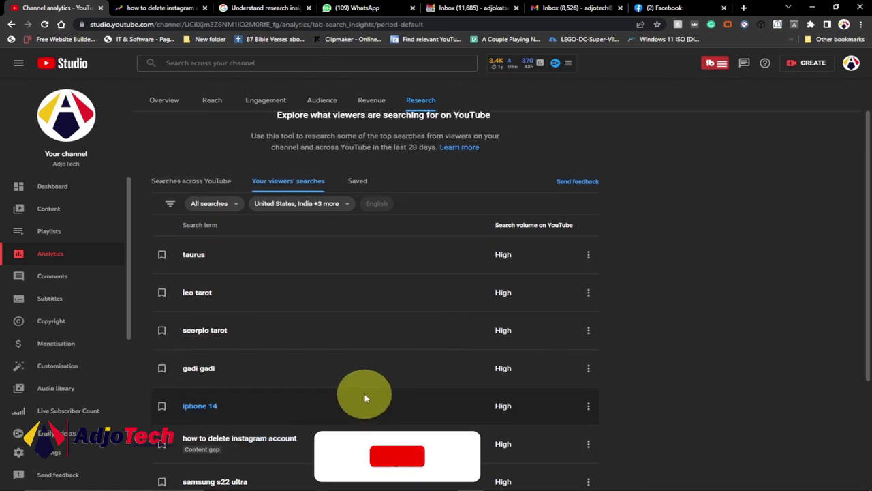